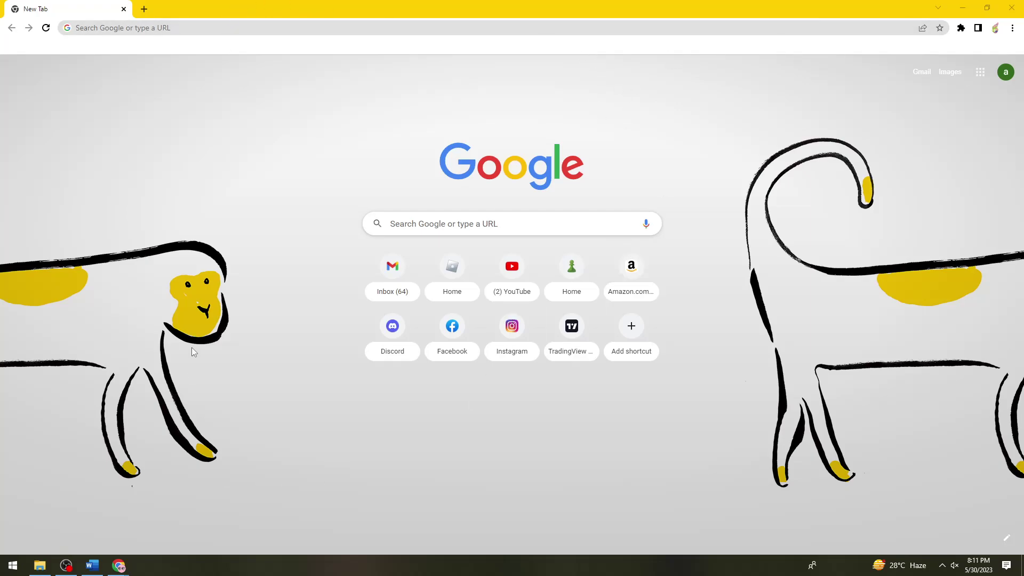
Load roblox.com and go to Quick Log In from the settings gear menu.
left_click(277, 27)
type("roblox.com")
key("Return")
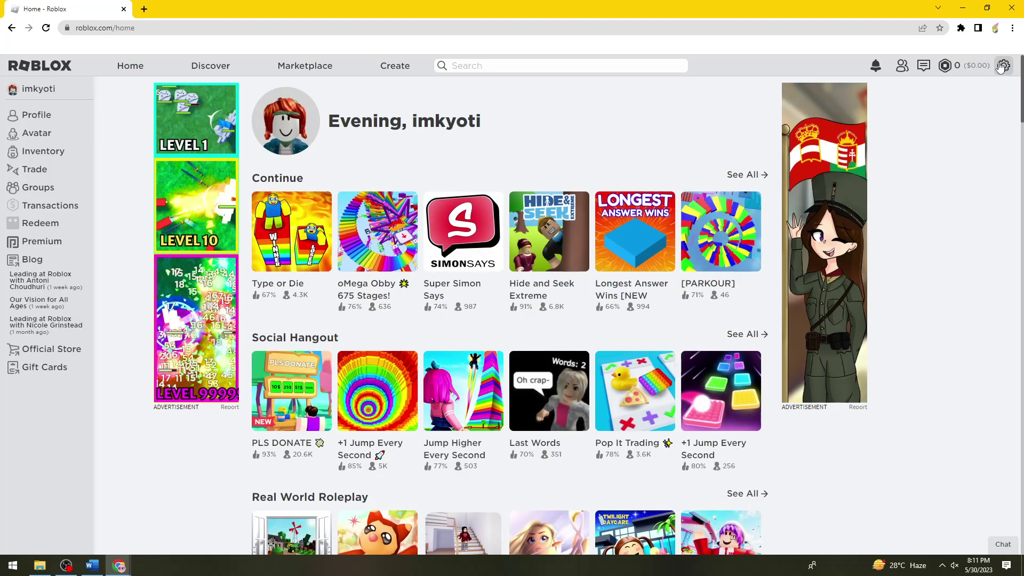
left_click(1004, 67)
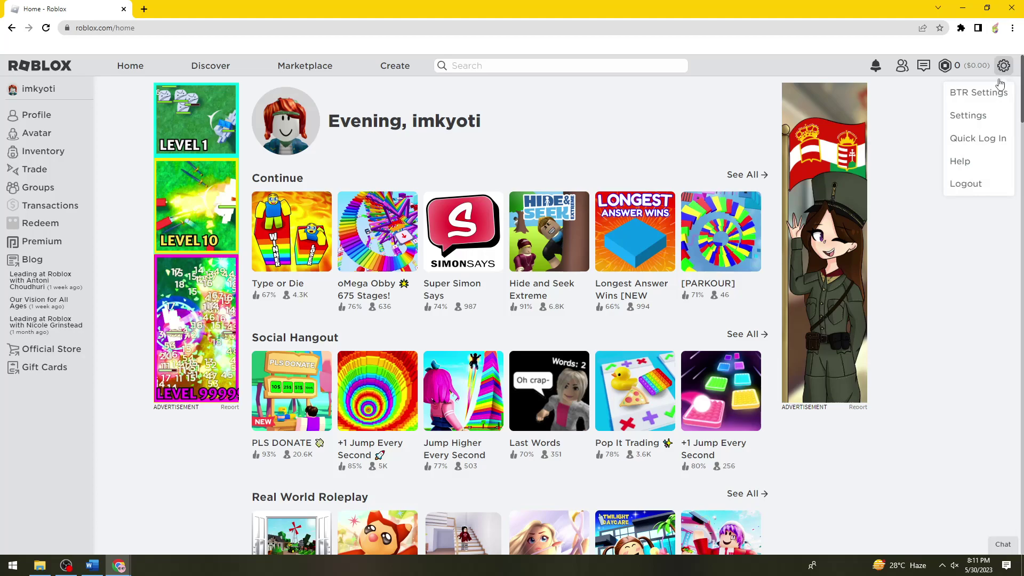
left_click(991, 145)
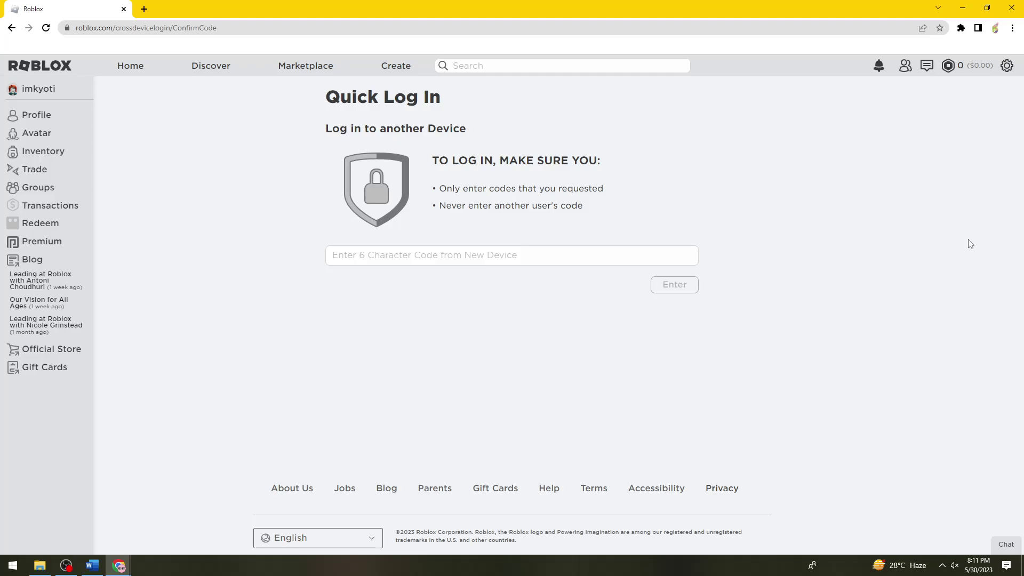
Open a new Incognito window with Ctrl+Shift+N and maximize it.
left_click(957, 140)
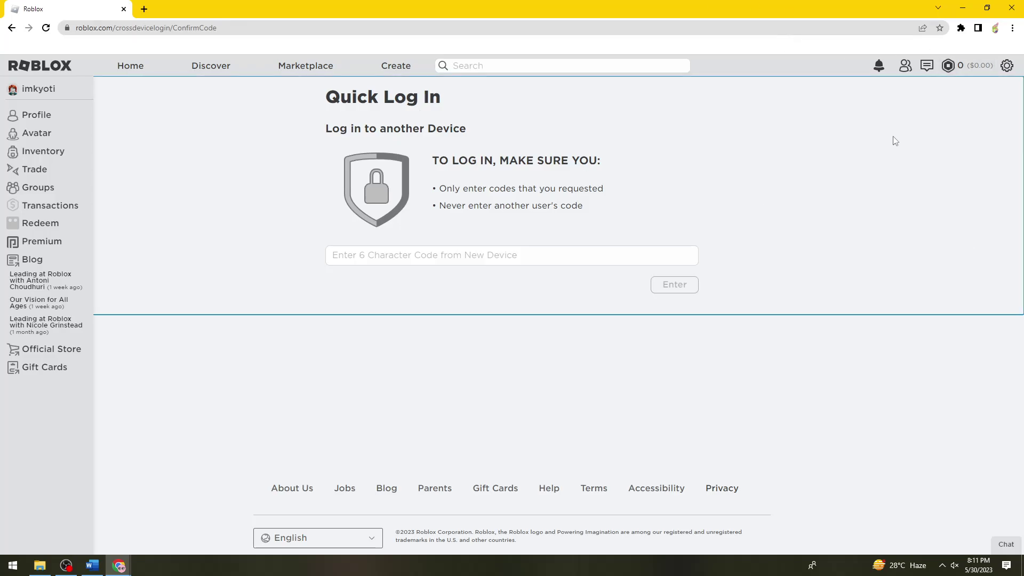
left_click(995, 28)
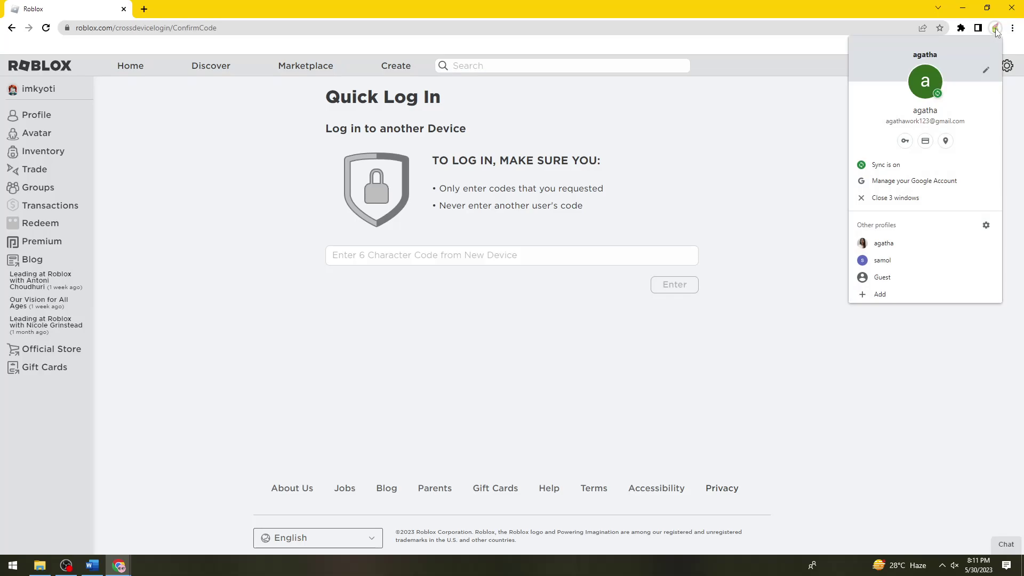
left_click(820, 316)
key("ctrl+shift+n")
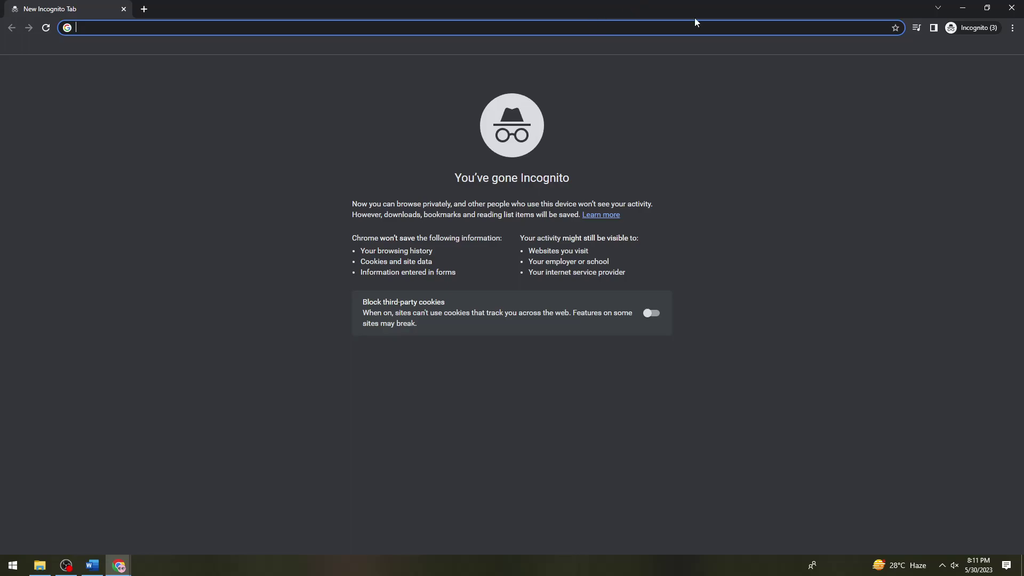
left_click(806, 99)
left_click_drag(809, 5, 515, 110)
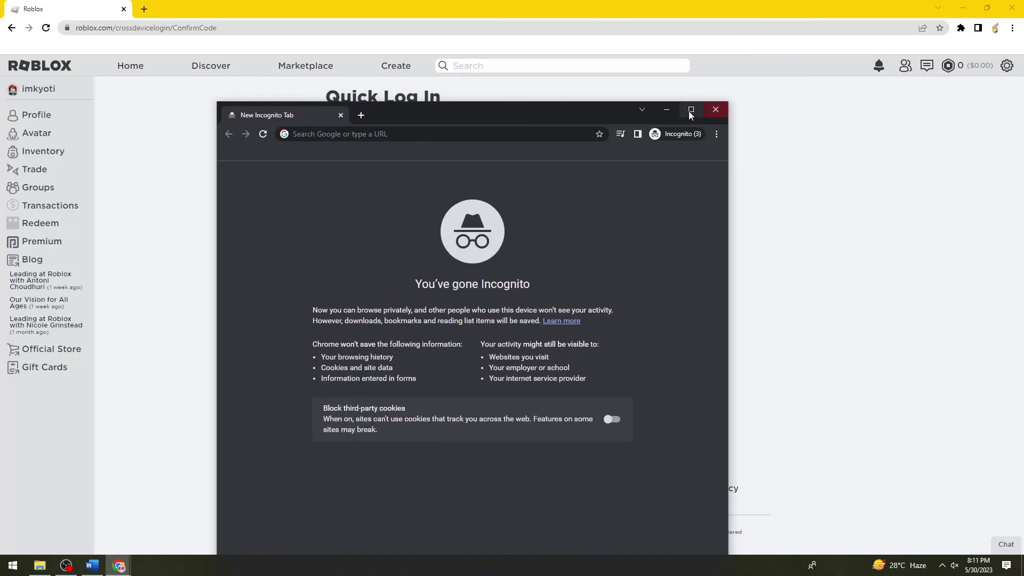
left_click(690, 109)
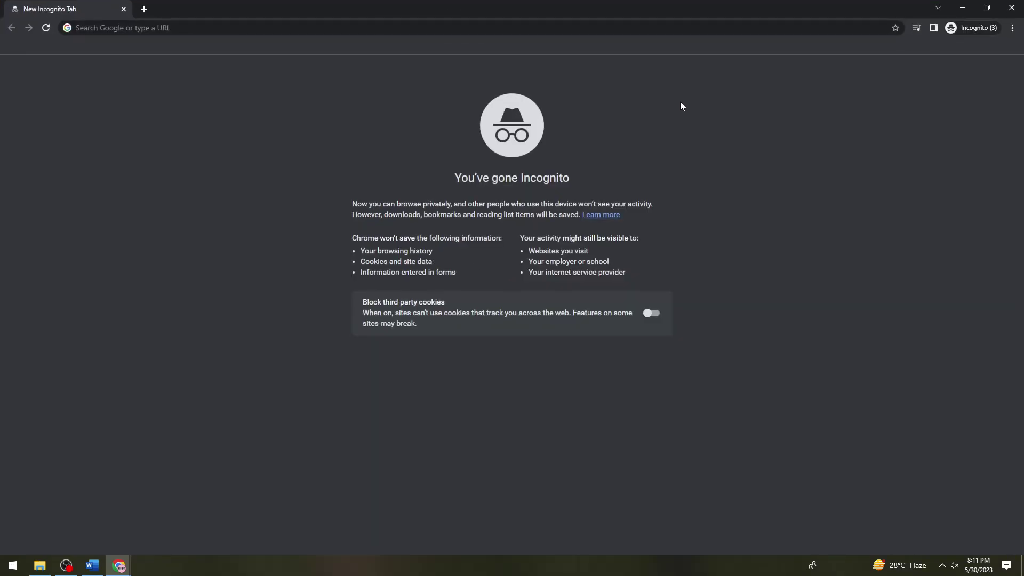
Load roblox.com in Incognito and log in via Another Logged In Device.
left_click(458, 33)
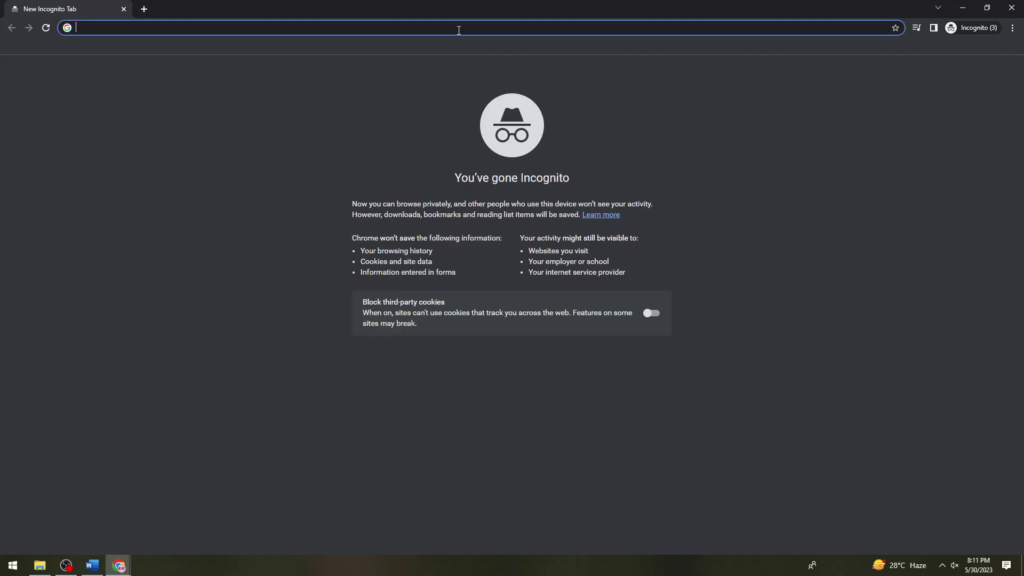
type("roblox.com")
key("Return")
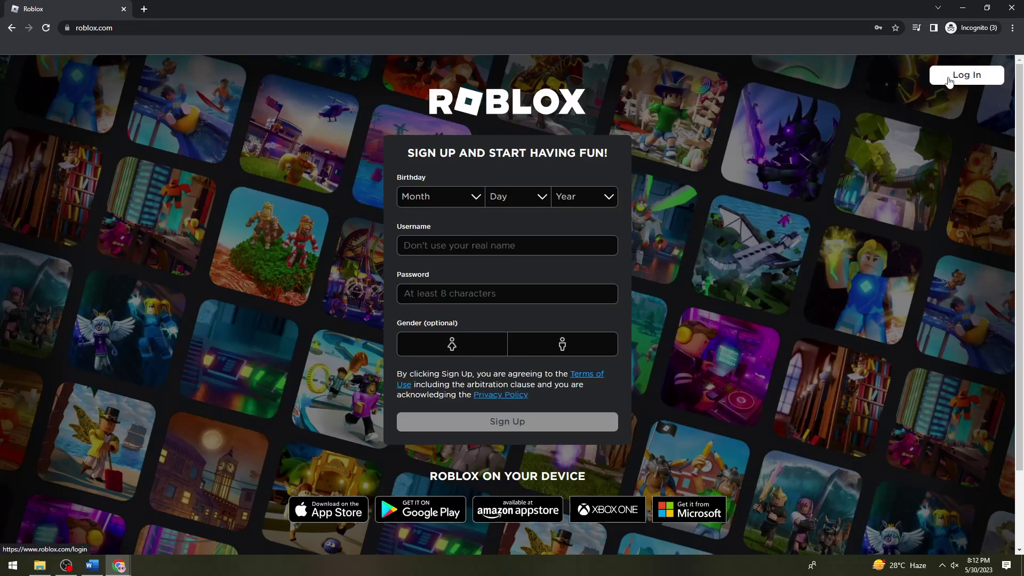
left_click(991, 80)
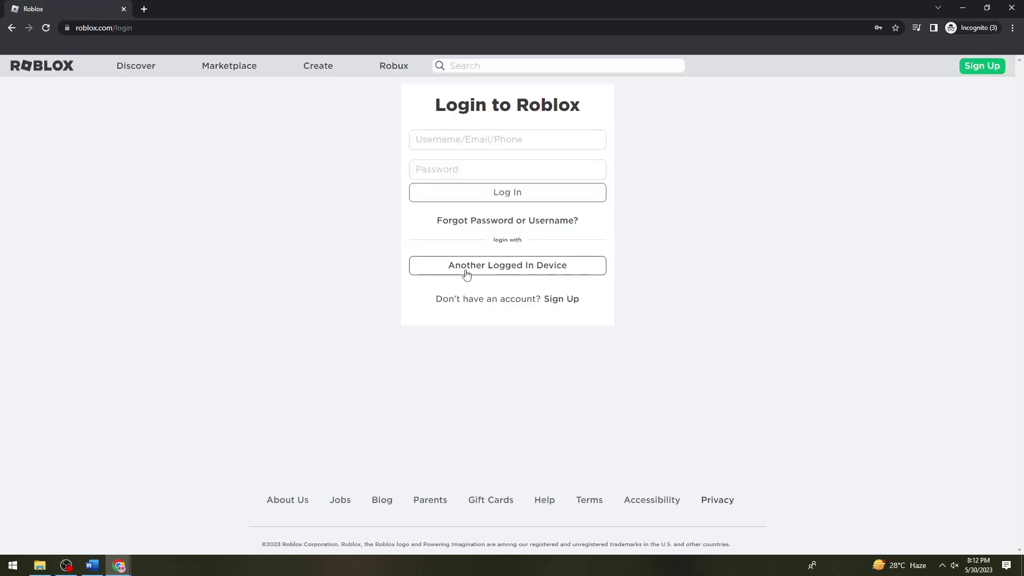
left_click(534, 267)
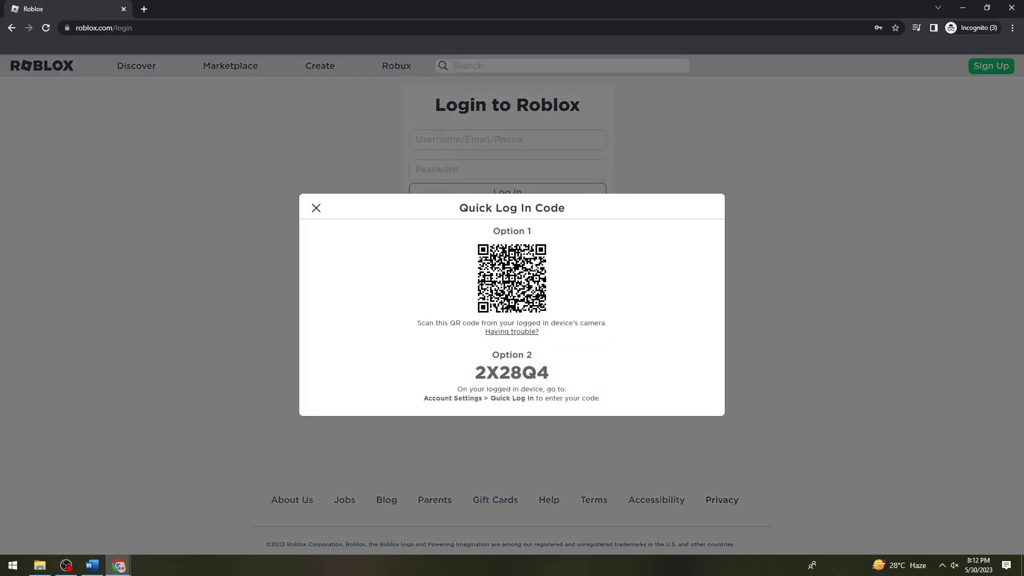
left_click_drag(477, 371, 553, 374)
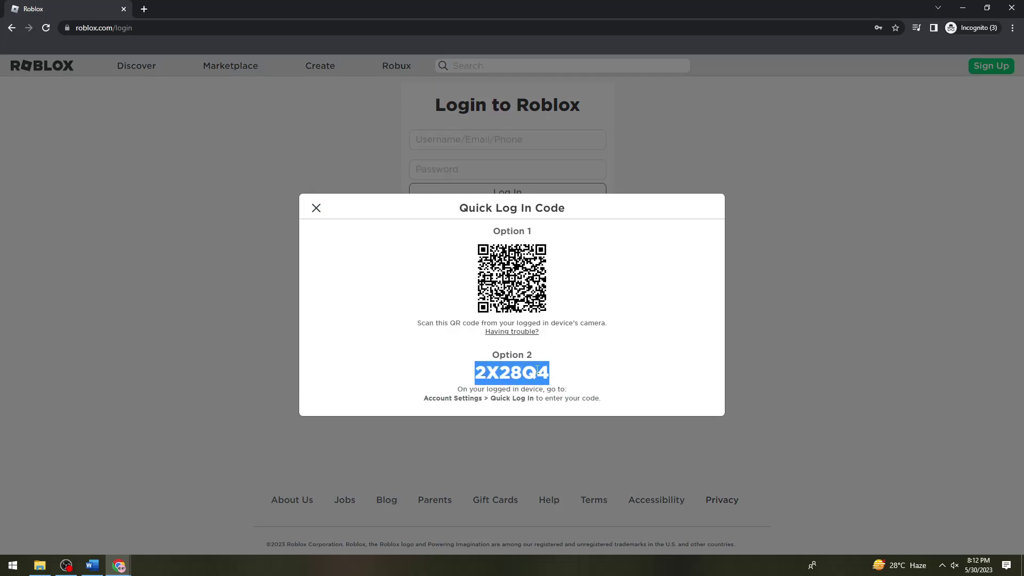
left_click(574, 371)
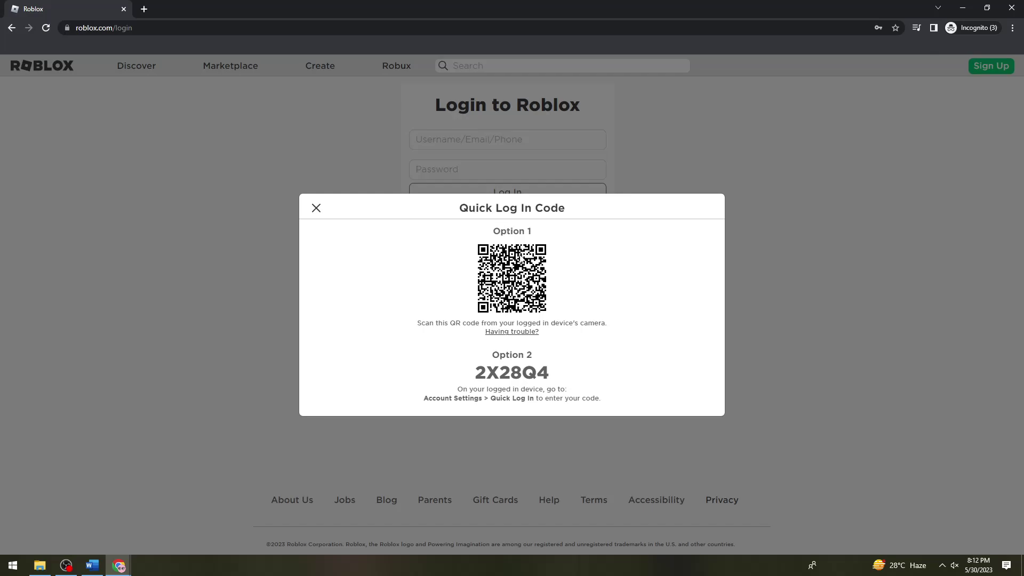
double_click(512, 373)
key("ctrl+c")
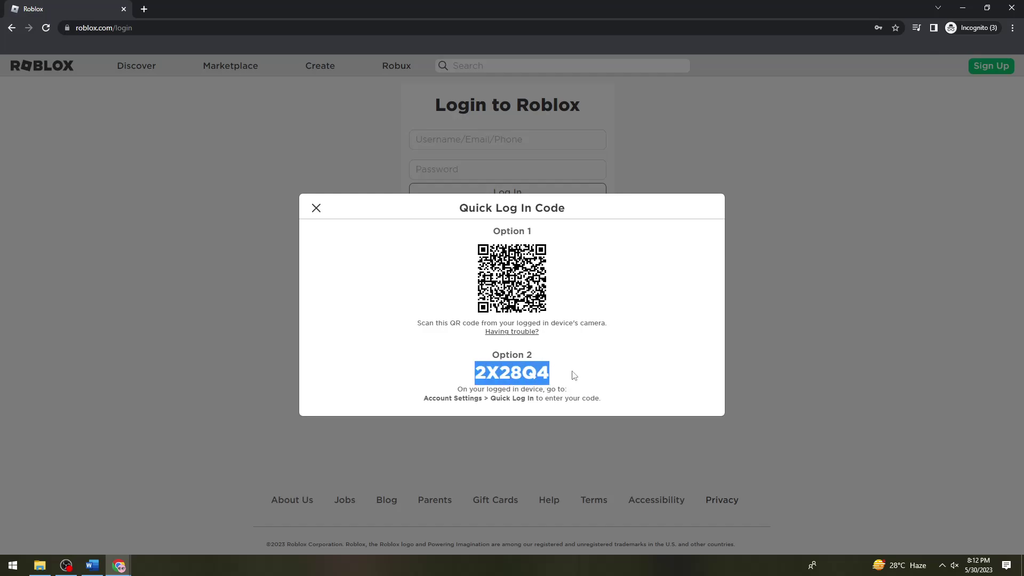
left_click(962, 8)
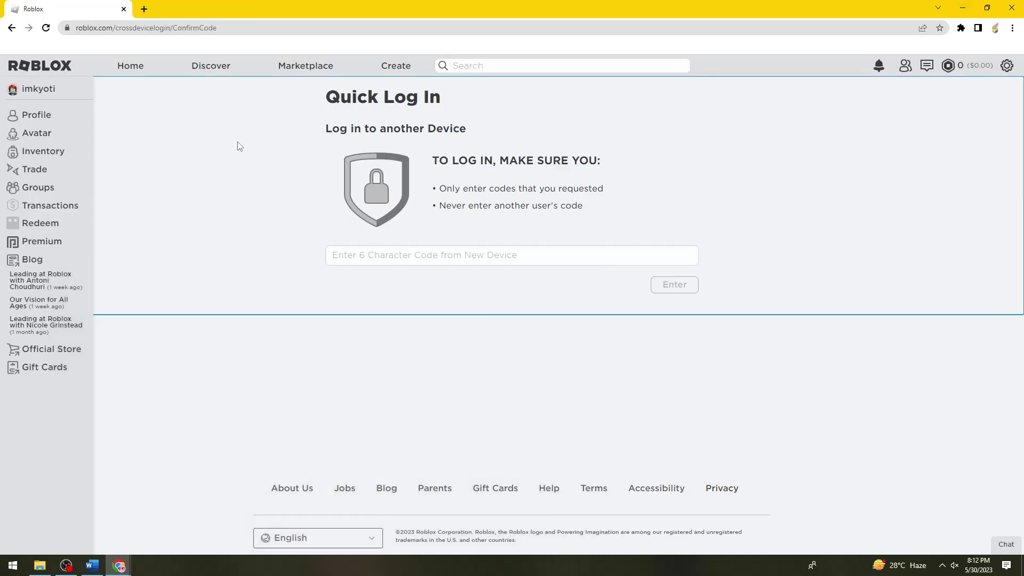
left_click(352, 254)
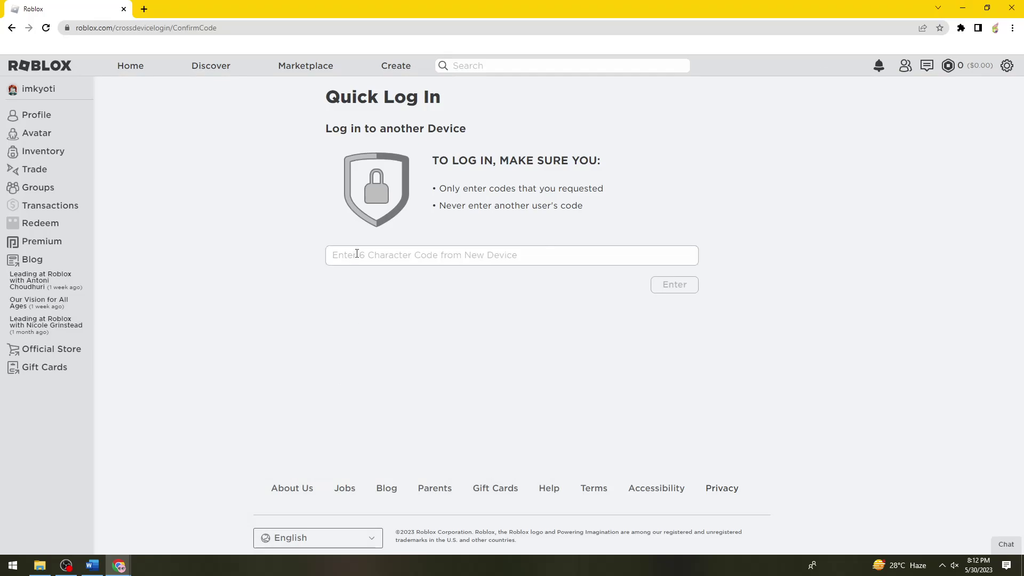
key("ctrl+v")
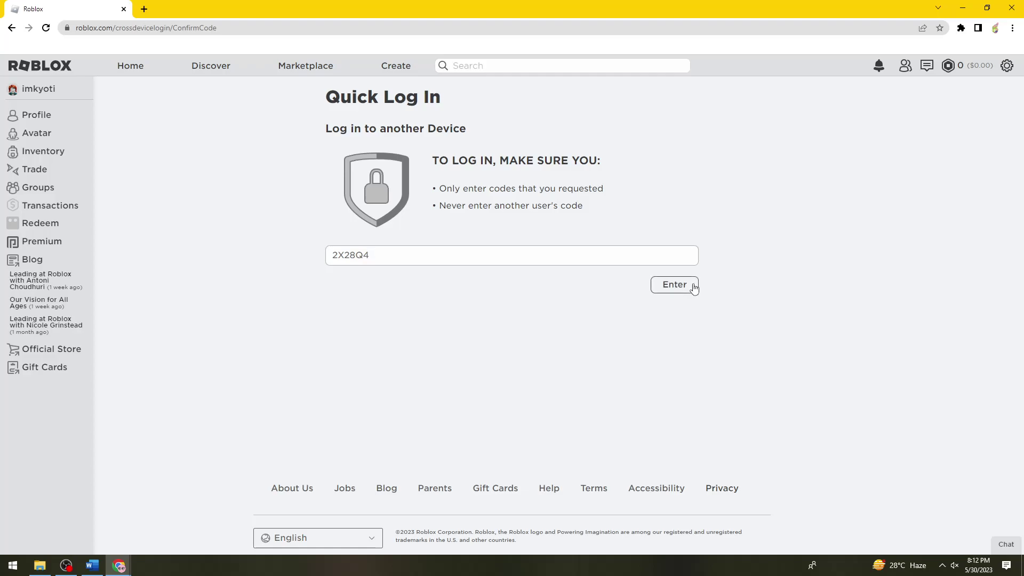
left_click(675, 285)
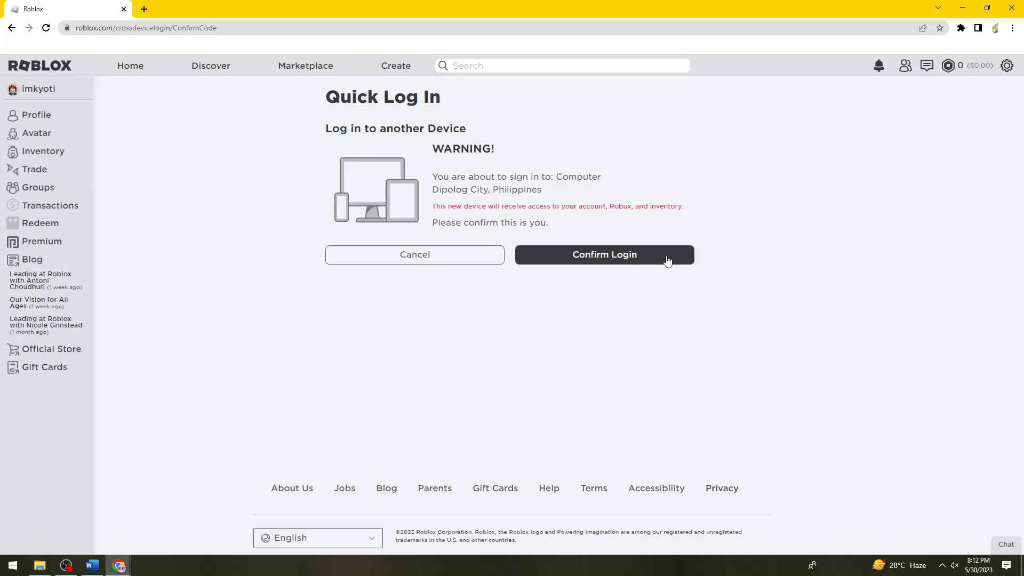
left_click(667, 260)
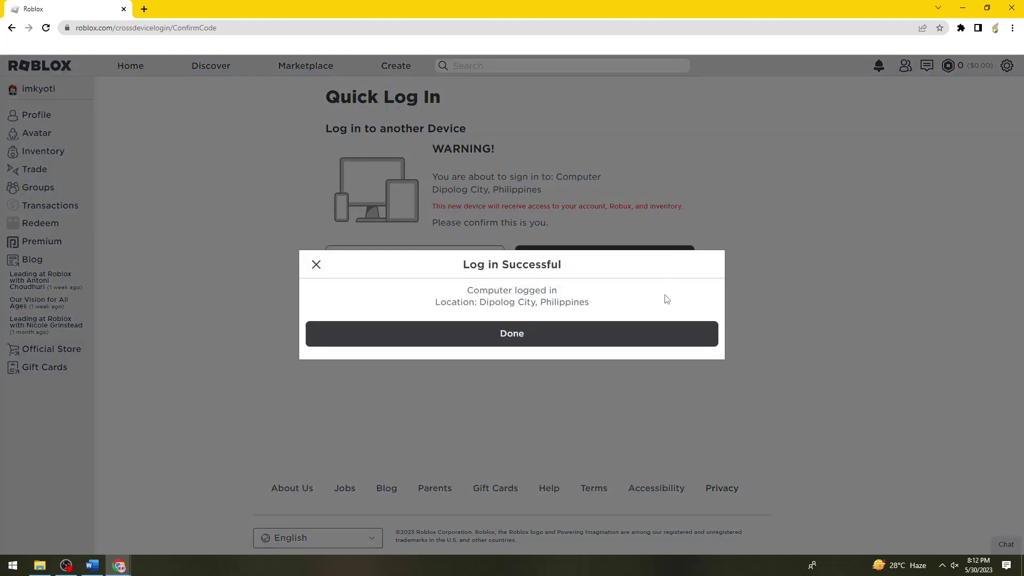
left_click(478, 331)
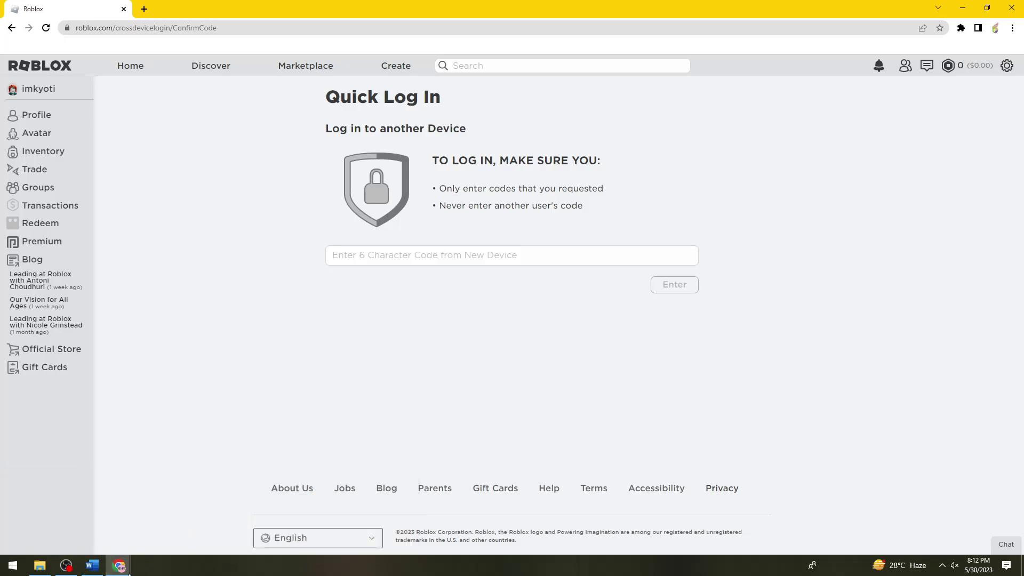
mouse_move(119, 566)
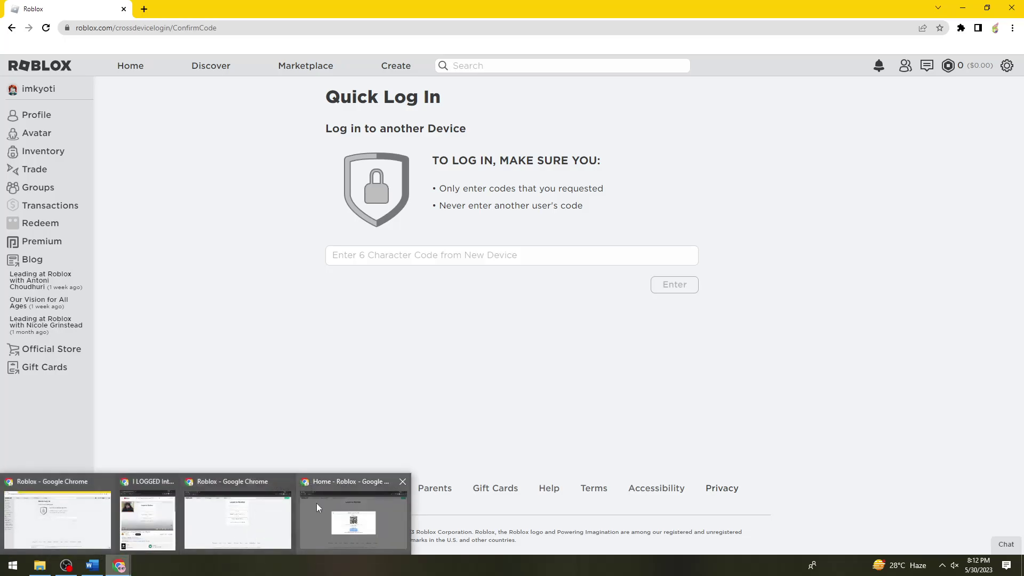
Bring the Incognito Roblox home page forward and collapse the Chat panel.
left_click(353, 516)
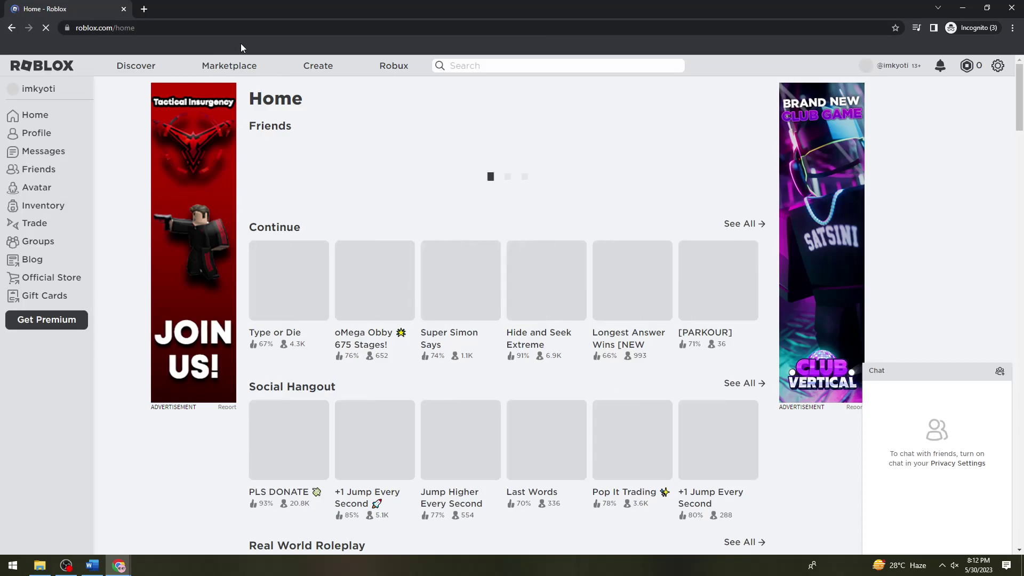
left_click(951, 372)
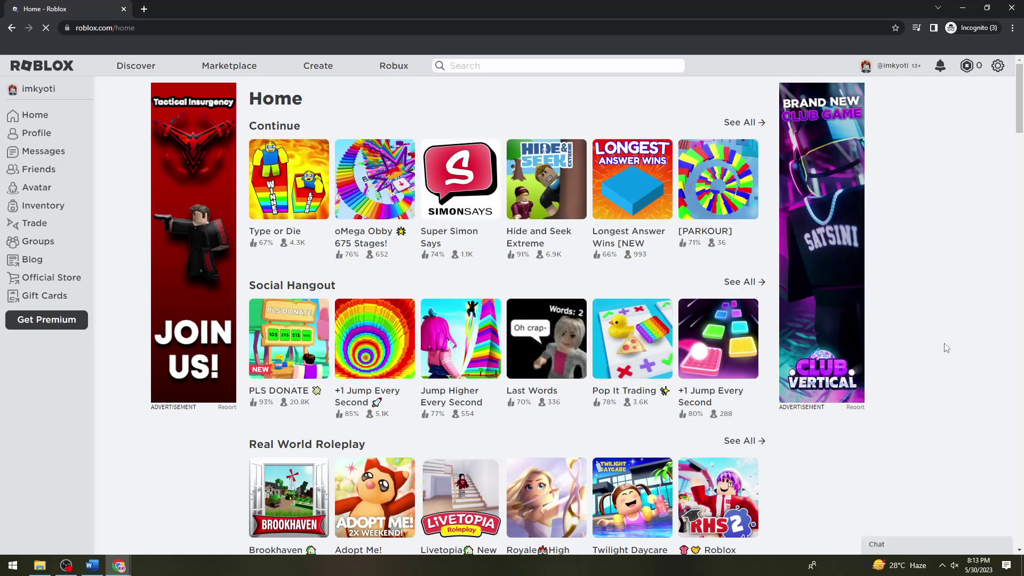